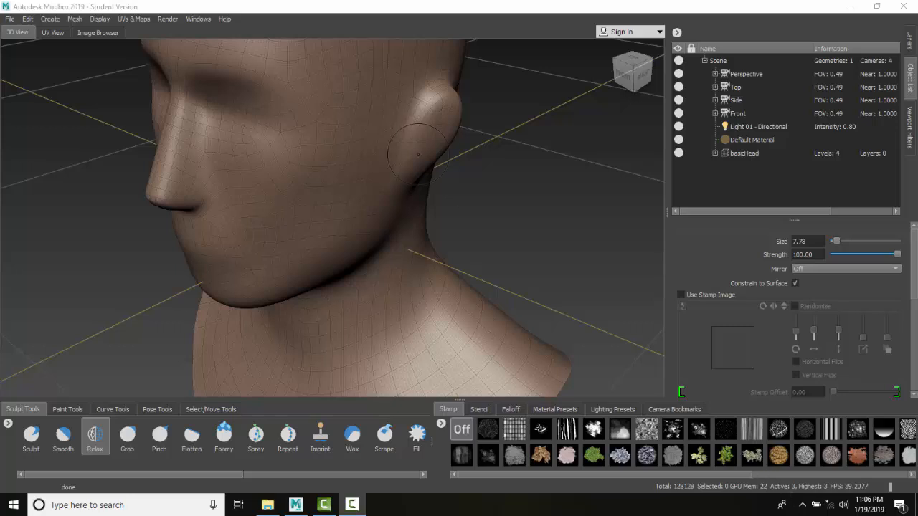
Delete basicHead's highest subdivision level via Mesh > Delete Highest Level, leaving 3 levels (32032 polygons).
{"action": "left_click", "coordinate": [75, 18]}
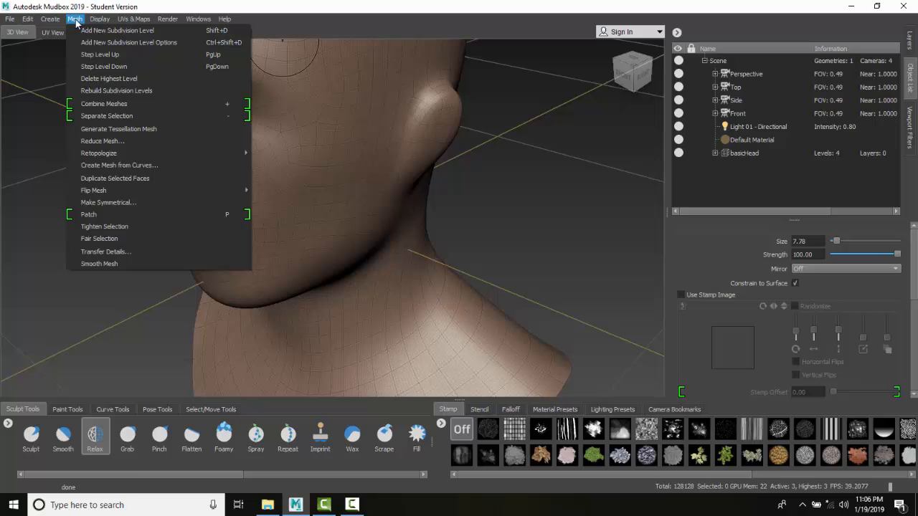
{"action": "left_click", "coordinate": [109, 78]}
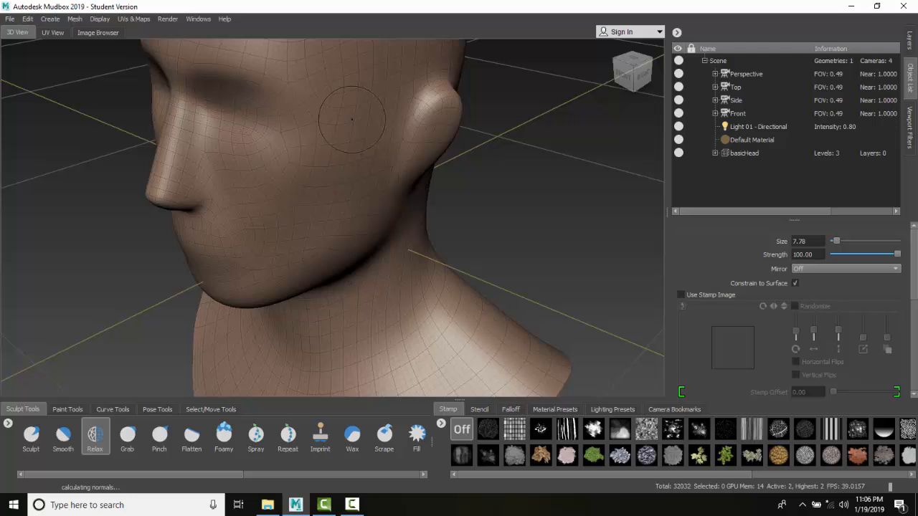
Delete the next highest level the same way, leaving basicHead with 2 levels (8008 polygons).
{"action": "left_click", "coordinate": [74, 18]}
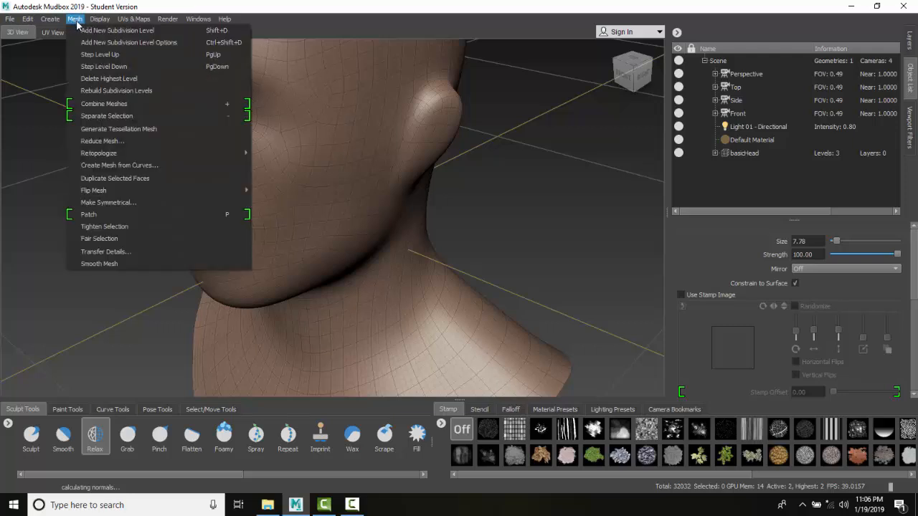
{"action": "left_click", "coordinate": [96, 80]}
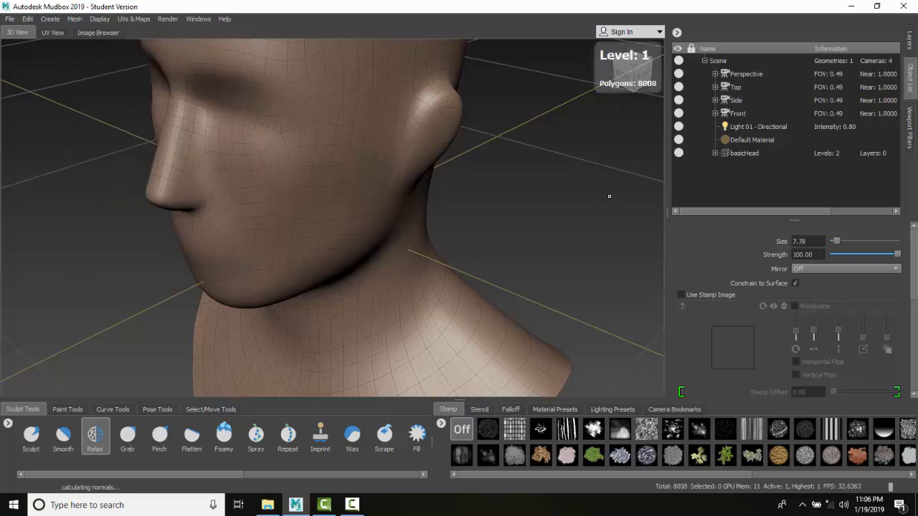